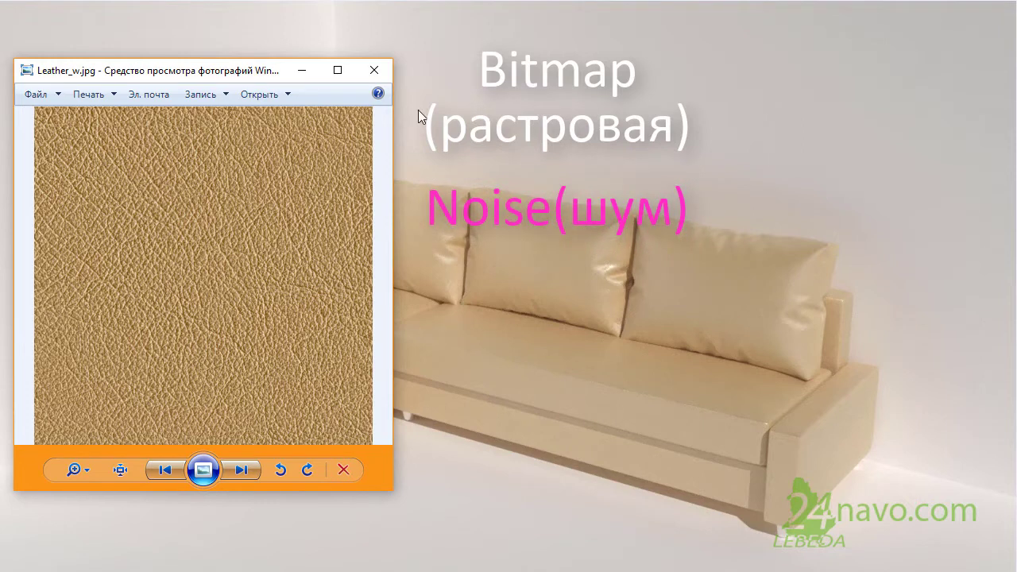
- Minimize the Leather_w.jpg photo viewer to reveal the 3ds Max sofa scene
click(302, 70)
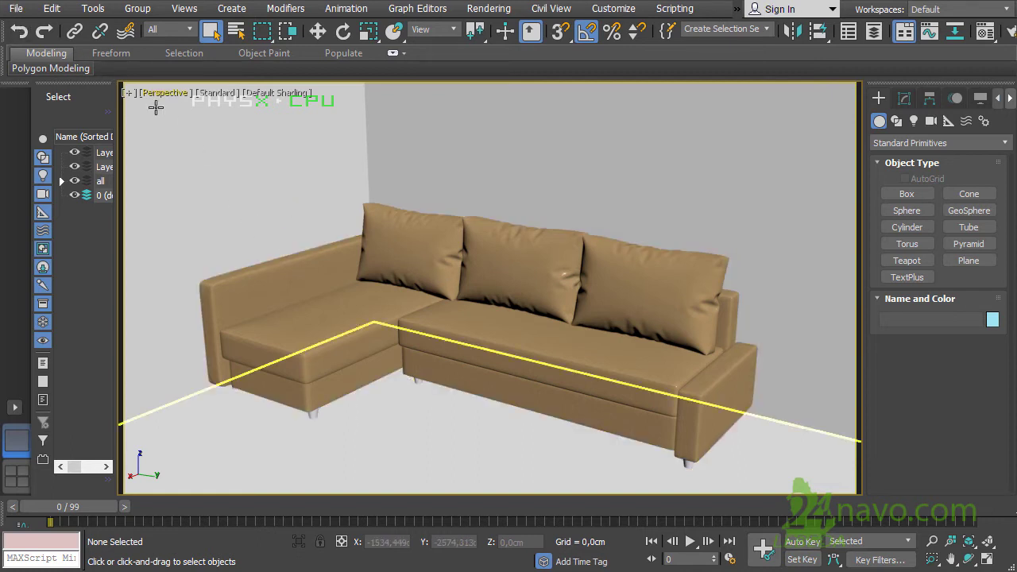
- Open the Material Editor showing leather_b and select the sofa group in the viewport
click(986, 30)
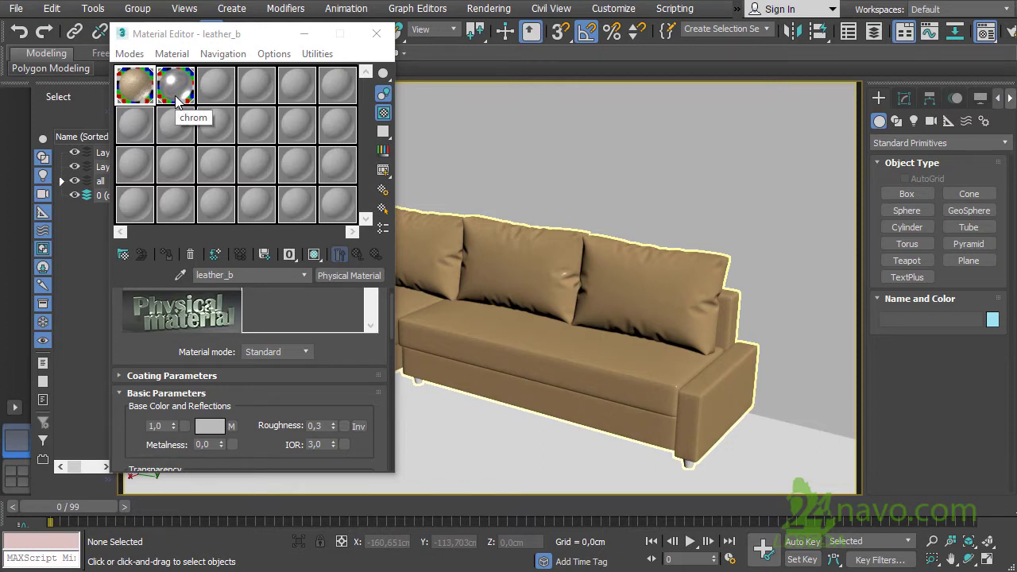
click(515, 360)
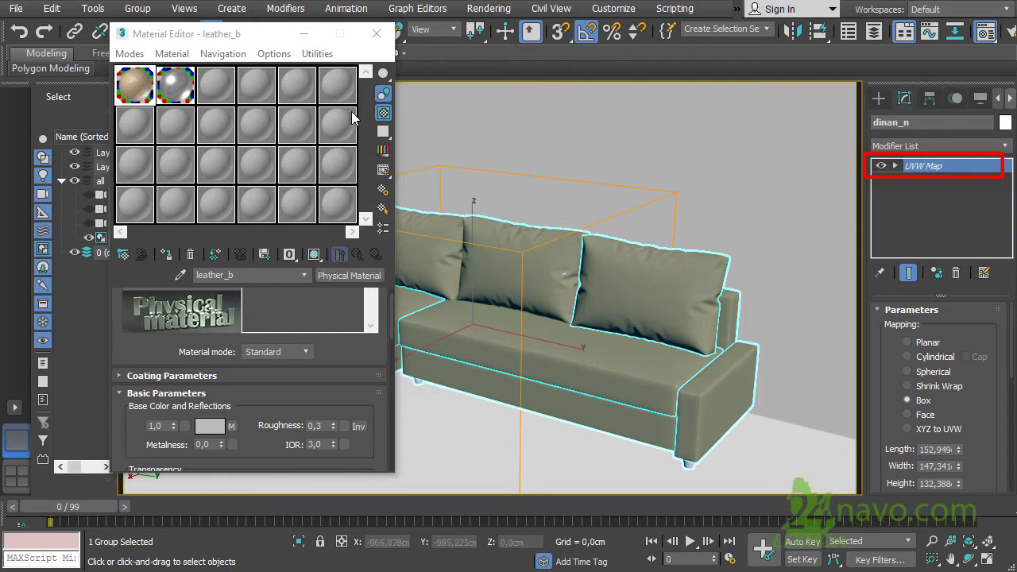
- Open the sofa group and select the armrest ChamferBox002
click(136, 8)
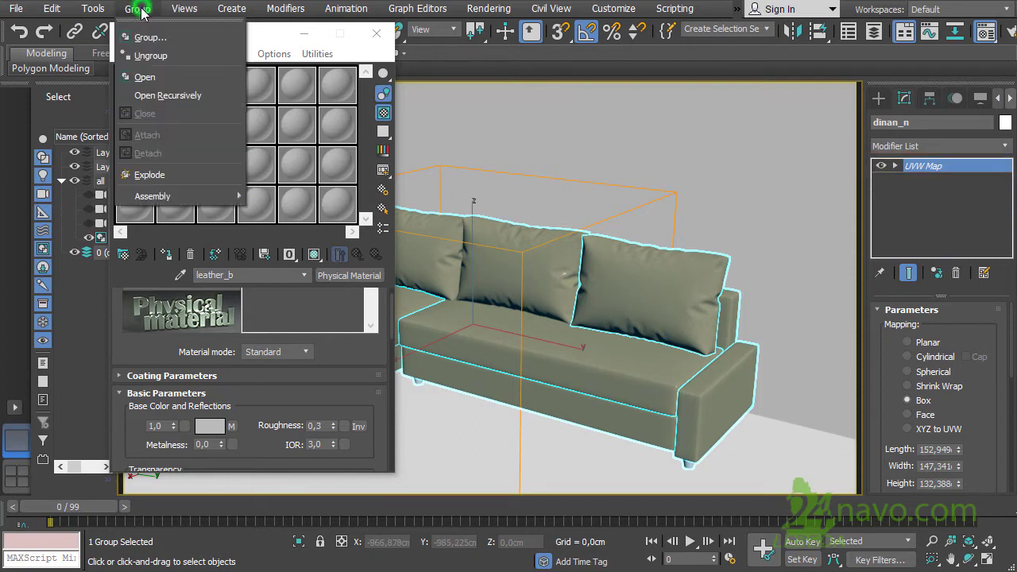
click(158, 77)
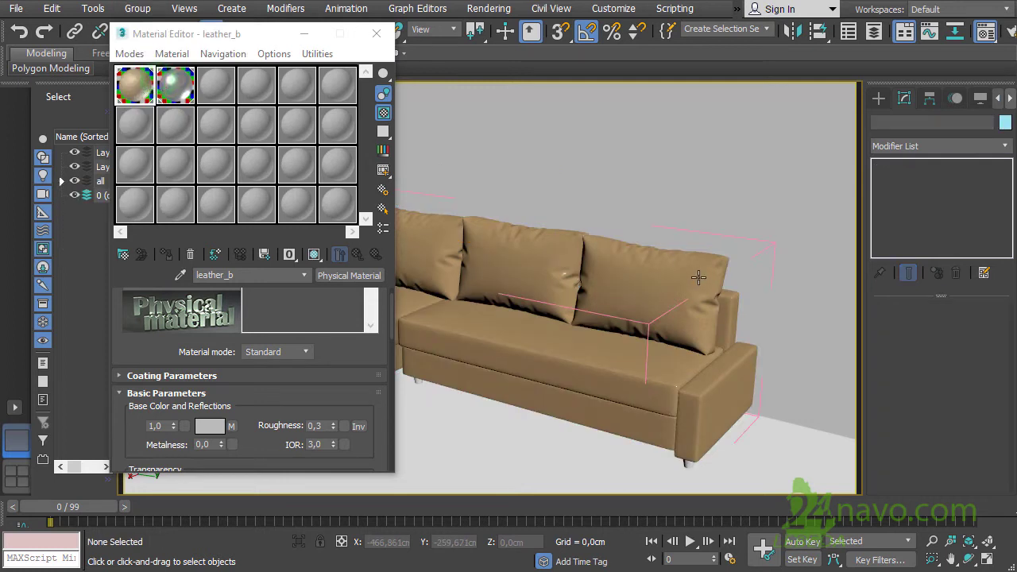
click(708, 400)
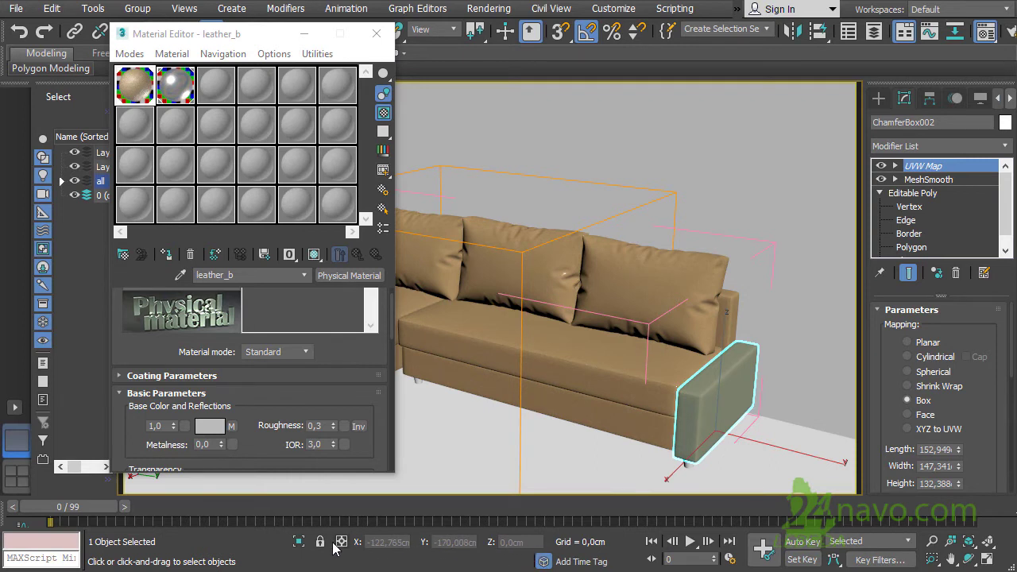
- Isolate ChamferBox002 and zoom in on its leather grain texture
click(299, 541)
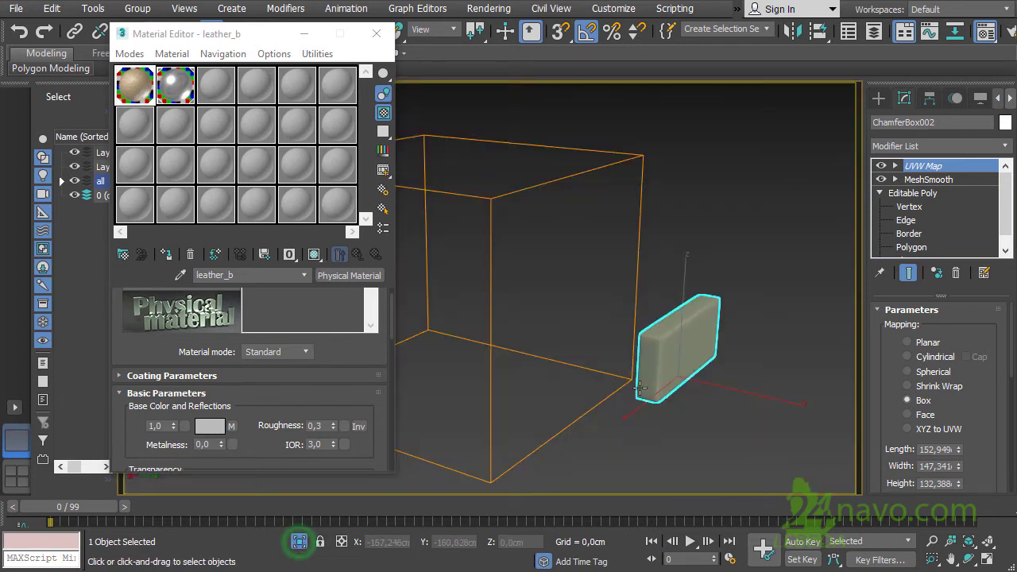
scroll(698, 364, up, 3)
scroll(698, 363, up, 3)
middle_drag(683, 383, 560, 348)
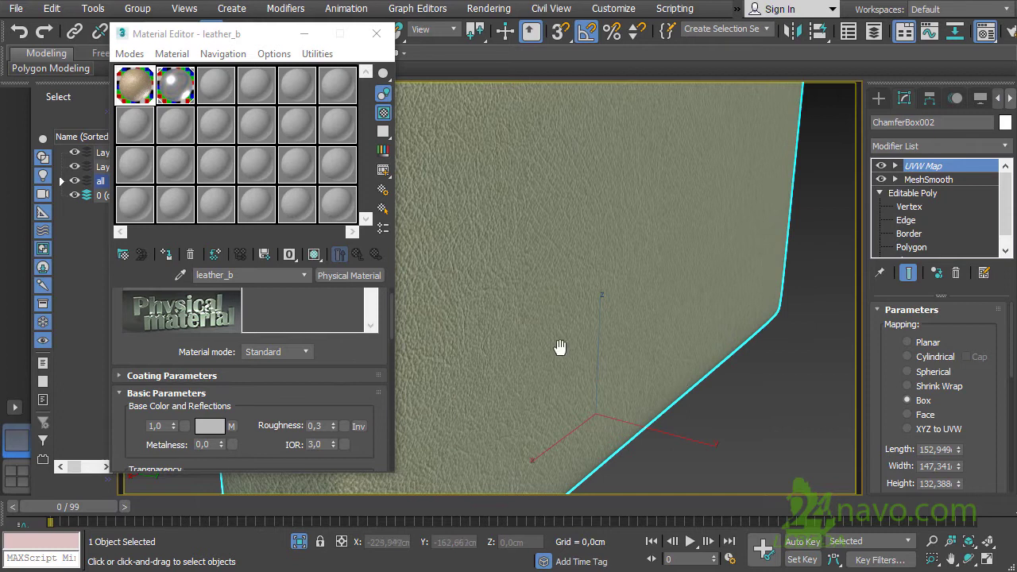
scroll(561, 347, down, 5)
scroll(674, 391, up, 2)
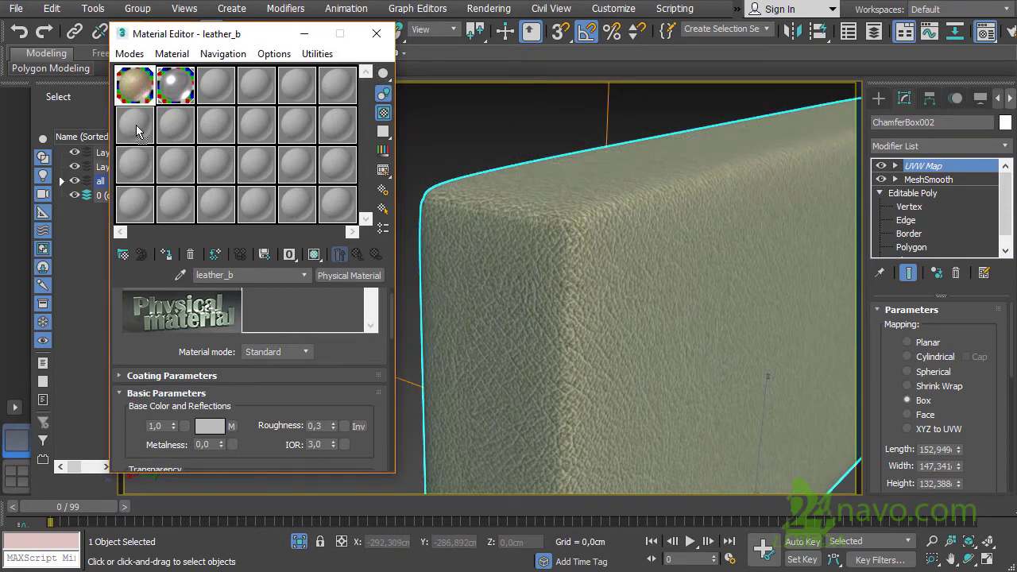
- Copy leather_b into a spare sample slot, then clear its base colour texture map
click(137, 131)
drag(135, 85, 139, 124)
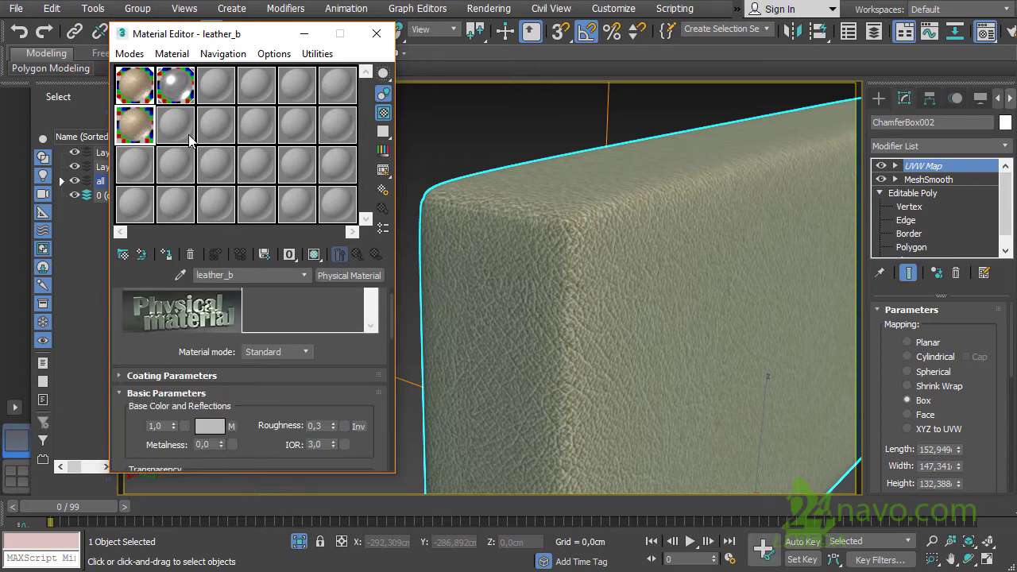
click(144, 95)
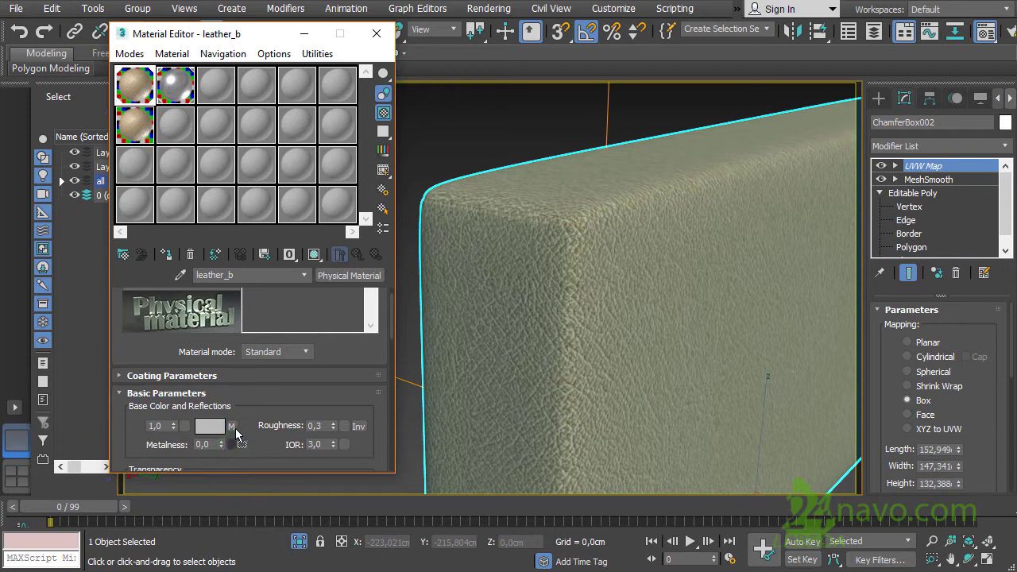
right_click(234, 434)
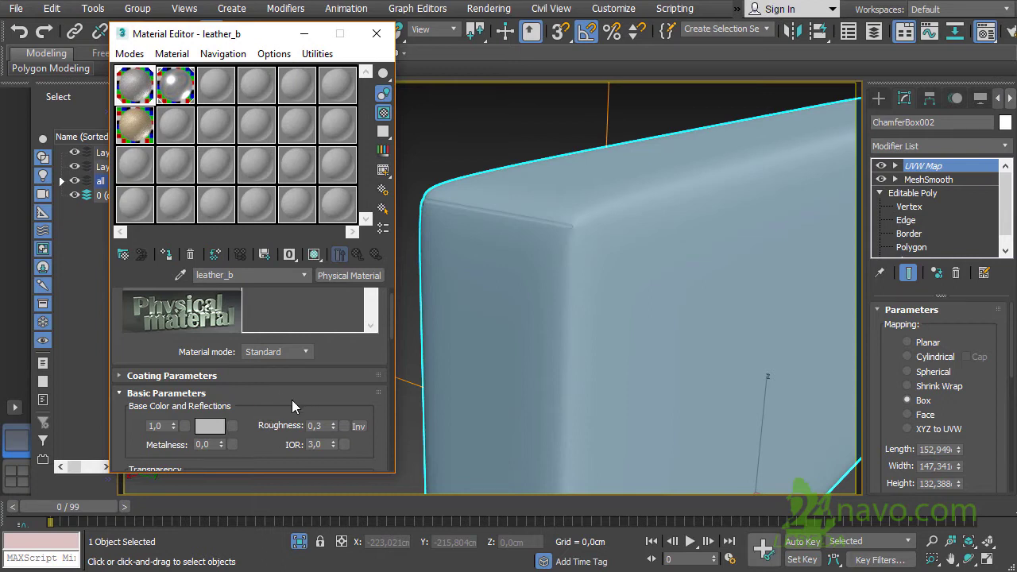
scroll(291, 400, down, 2)
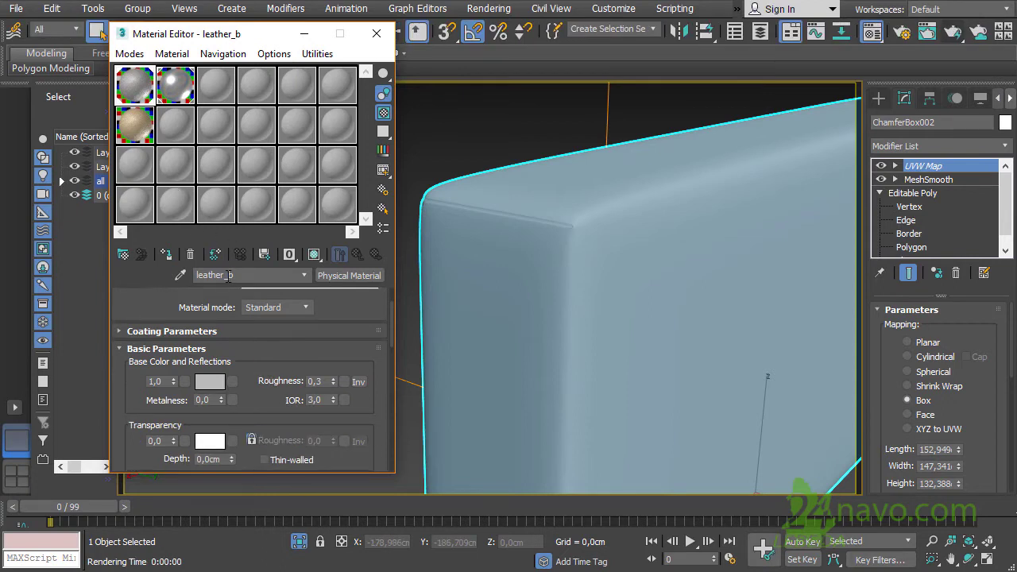
- Rename the material to leather_noice
key(BackSpace)
text(noice)
key(Return)
- Set the base colour's Red and Green to 0,6 and render the armrest
click(211, 388)
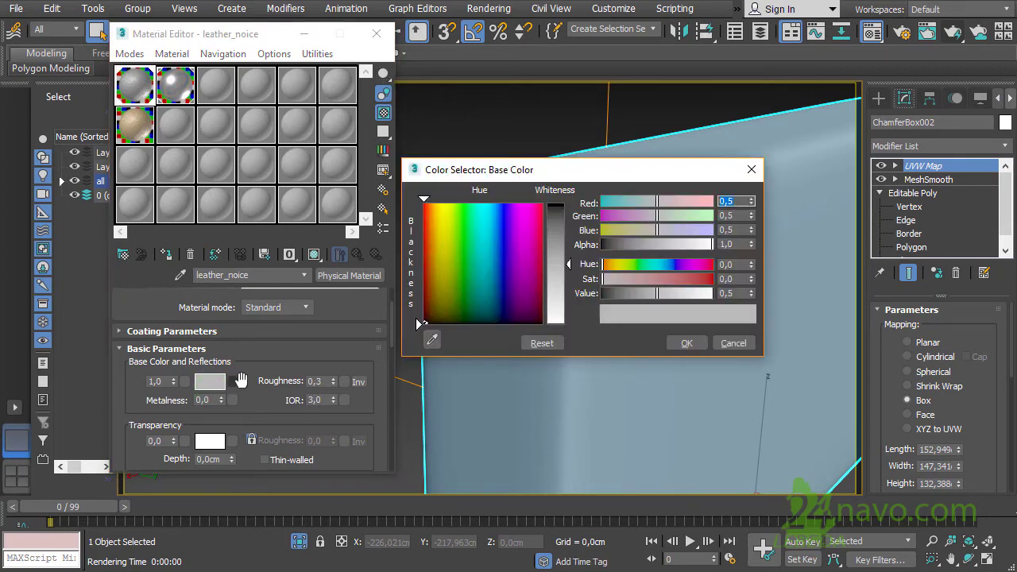
click(727, 201)
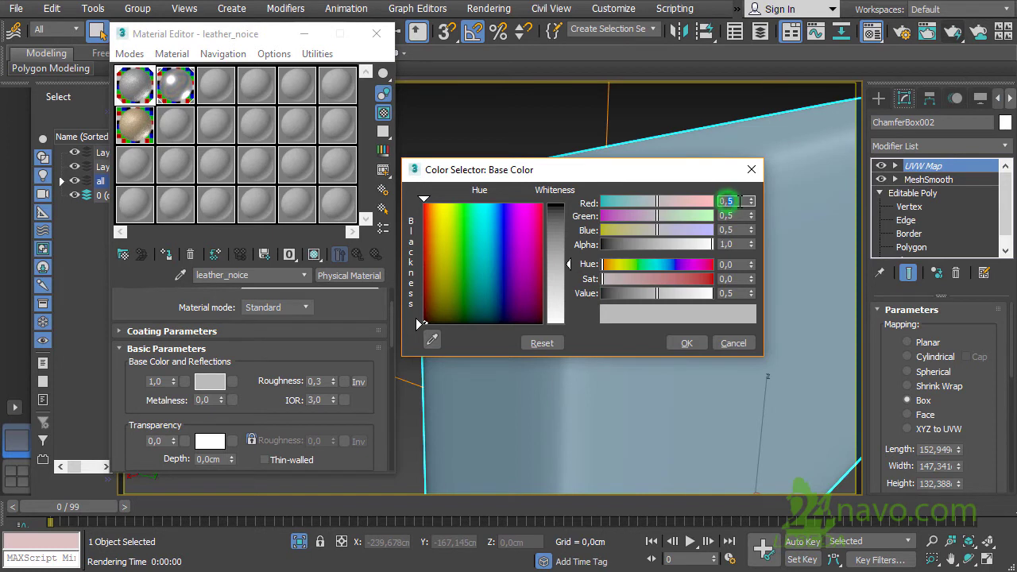
key(BackSpace)
text(6)
key(Tab)
text(0,6)
key(Return)
click(689, 343)
click(952, 31)
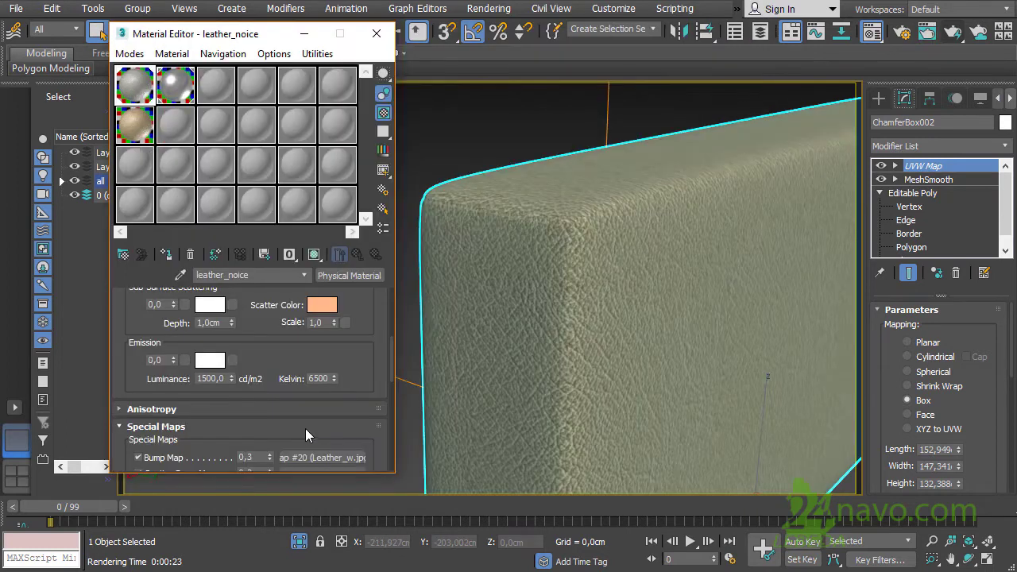
- Clear the leather bitmap from Bump Map and list General maps for a replacement
drag(278, 435, 275, 361)
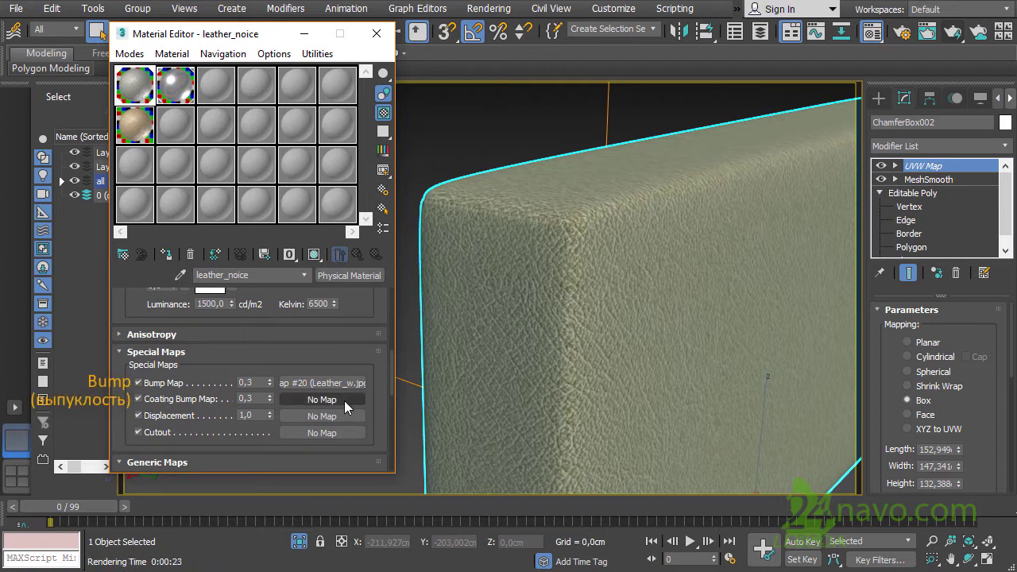
drag(350, 401, 345, 388)
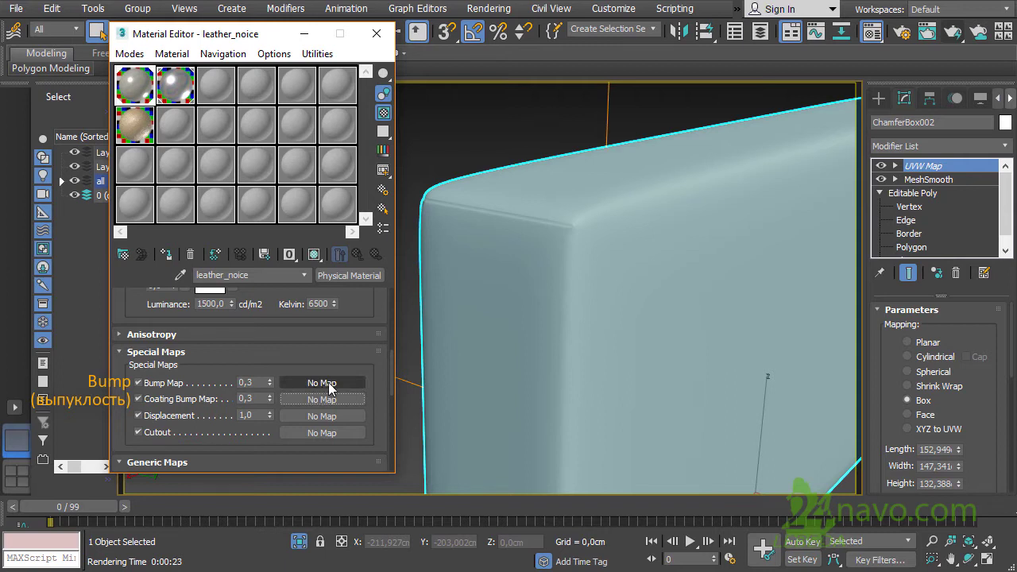
click(330, 384)
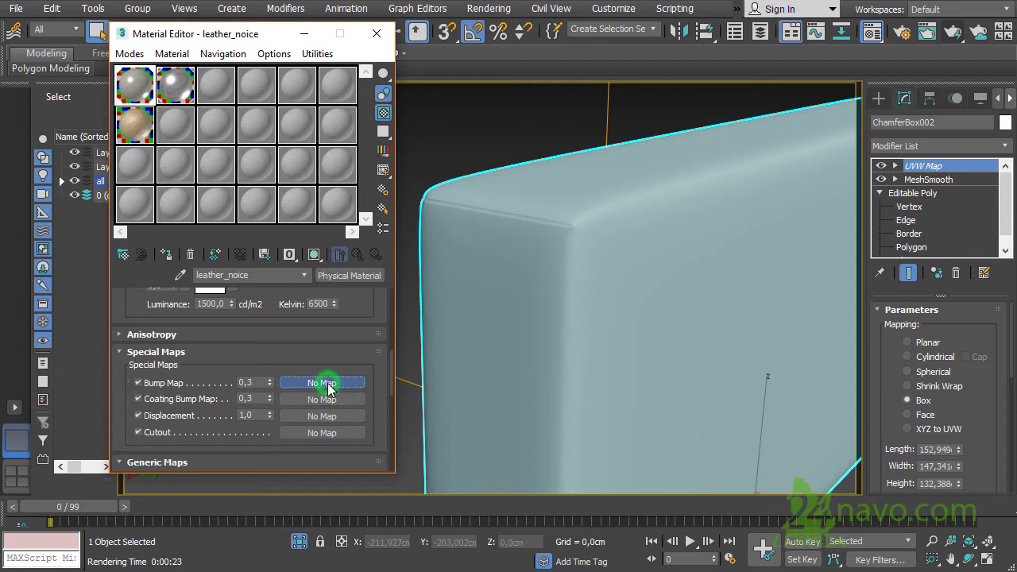
click(273, 153)
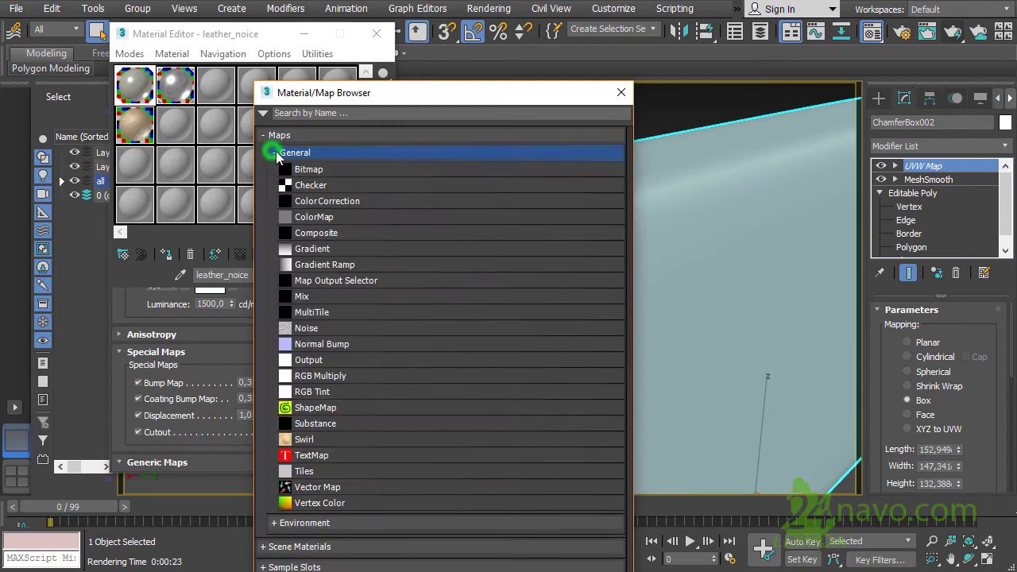
- Assign a Noise map to the bump and test-render the armrest
double_click(321, 330)
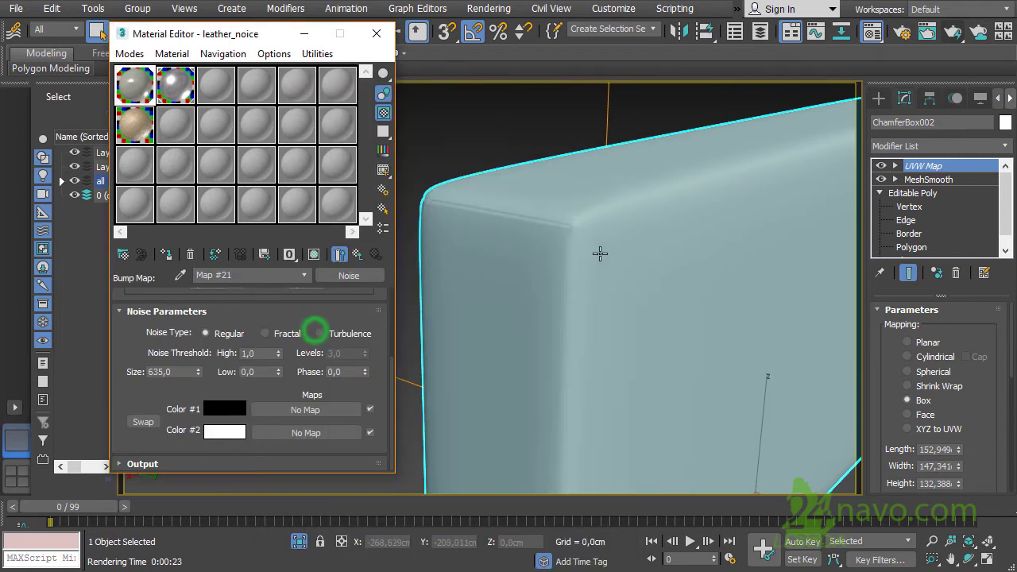
click(954, 32)
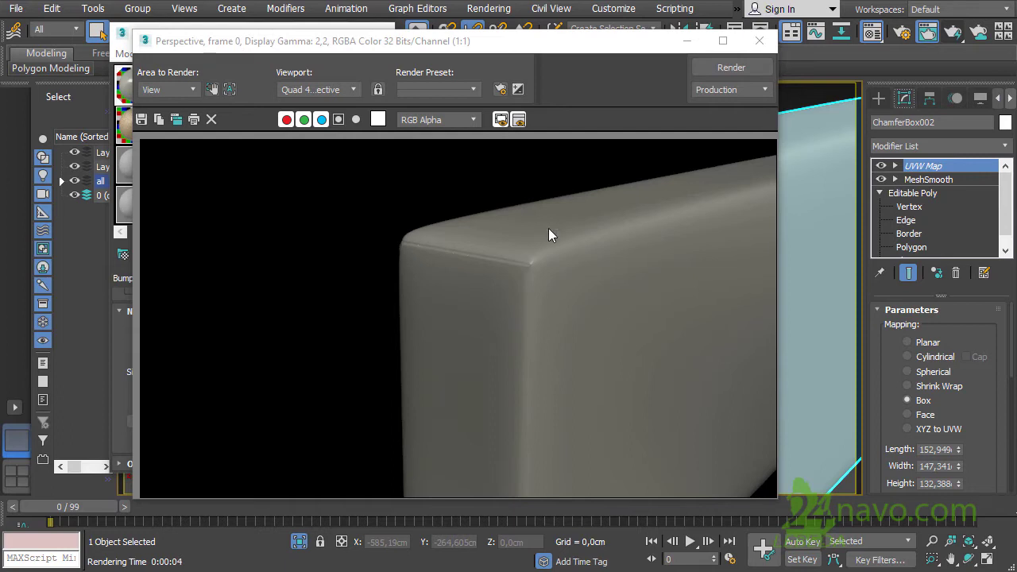
click(760, 41)
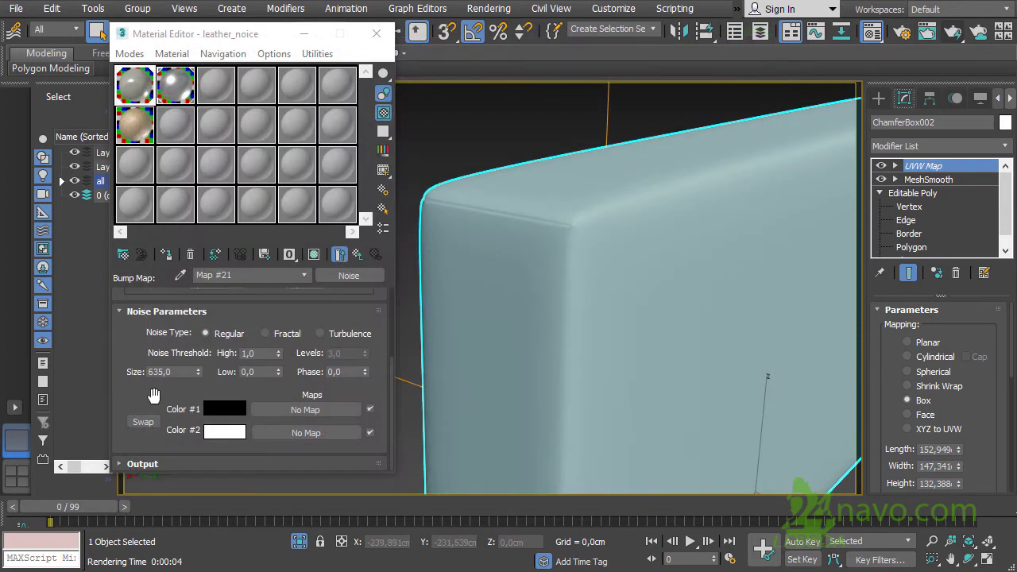
- Set the Noise map Size to 1 for a very fine grain
drag(150, 393, 152, 398)
double_click(183, 376)
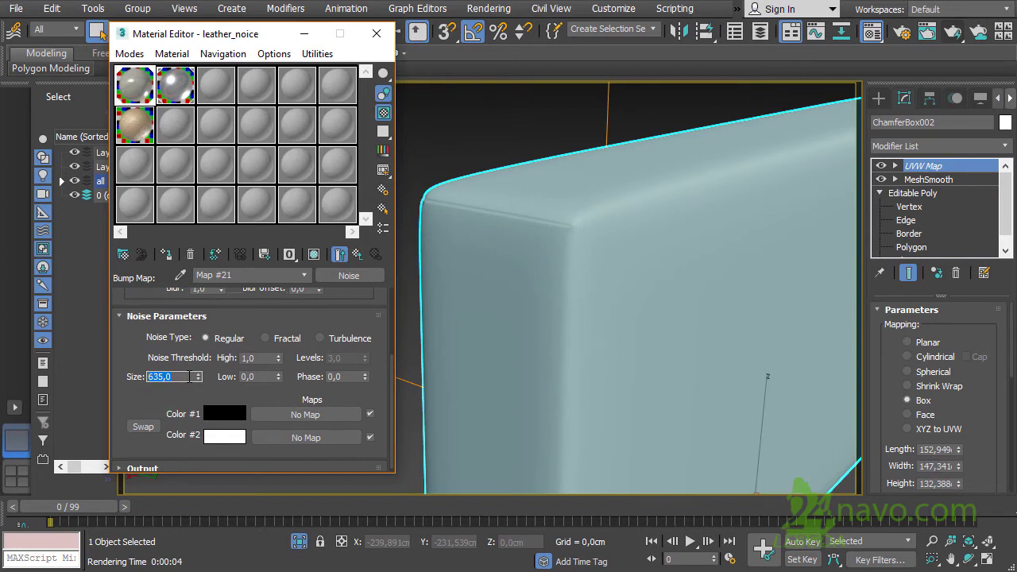
text(535635)
key(Return)
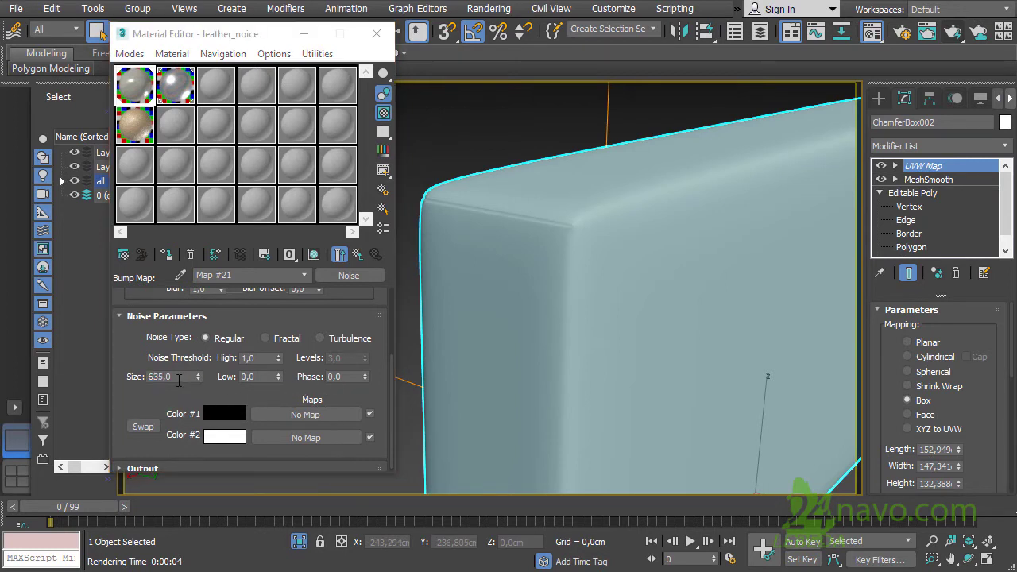
double_click(176, 376)
text(1)
key(Return)
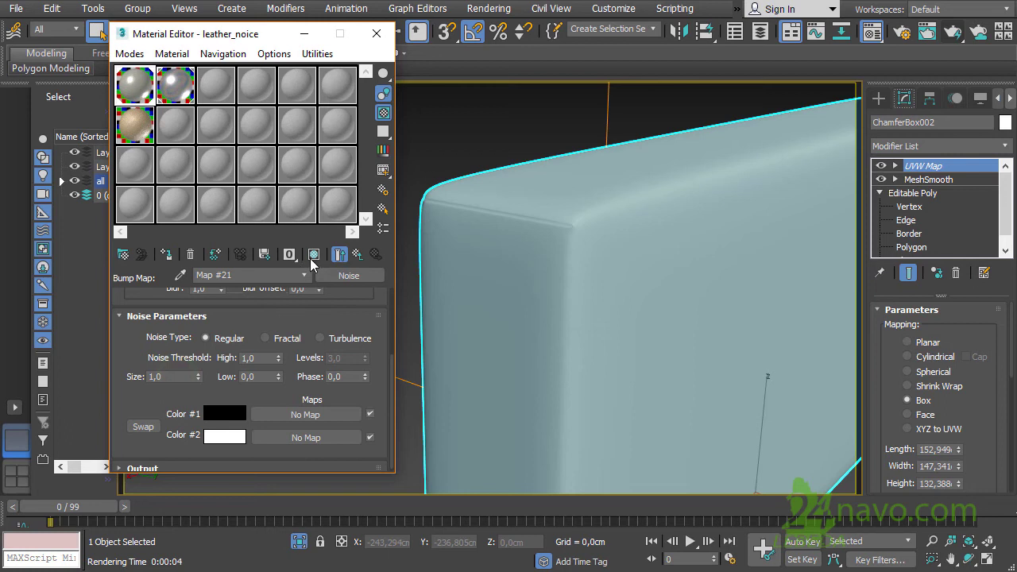
- Show the noise material in the viewport and switch Noise Type to Fractal, rendering to preview
click(313, 256)
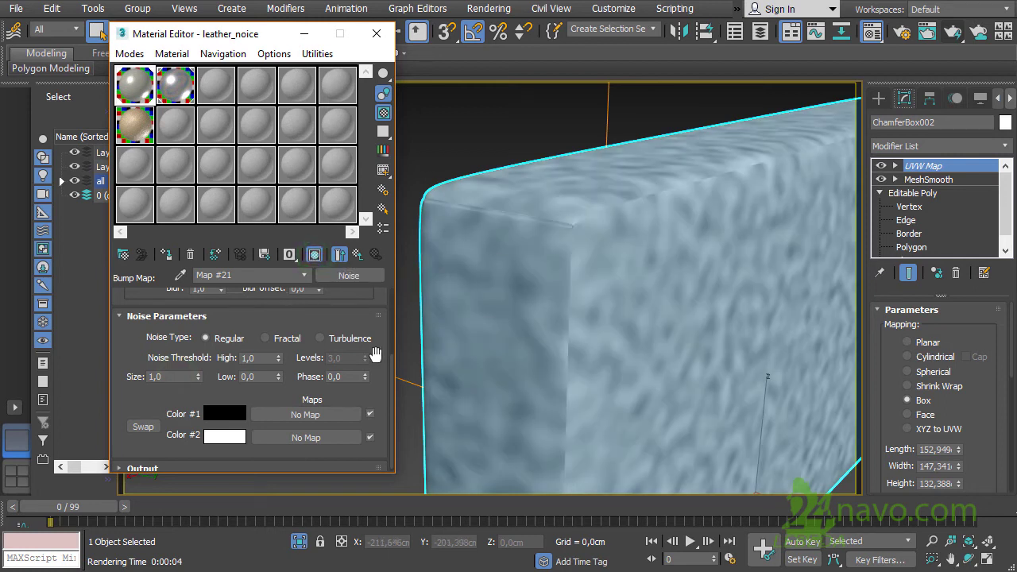
click(953, 32)
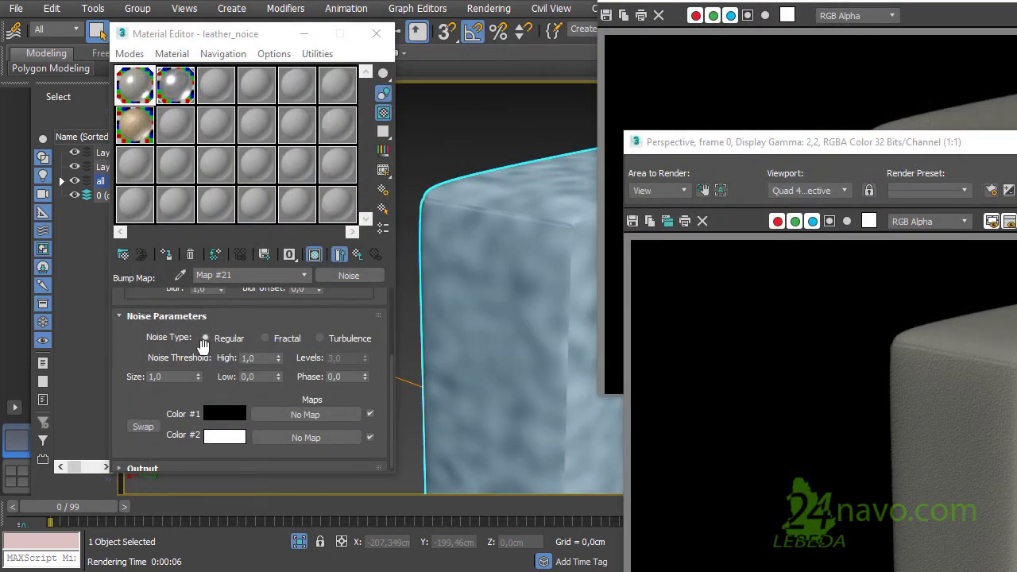
click(262, 339)
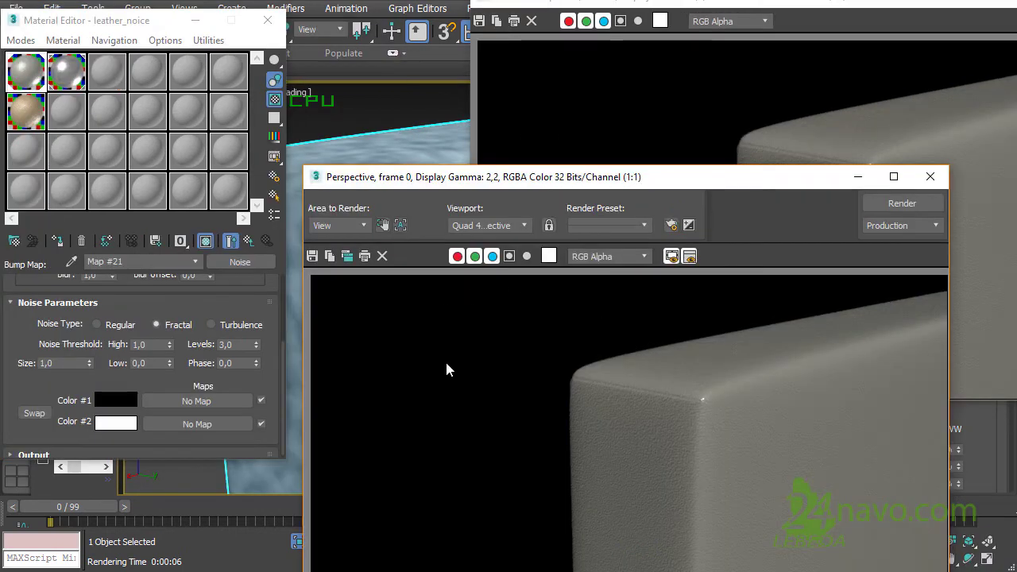
click(903, 205)
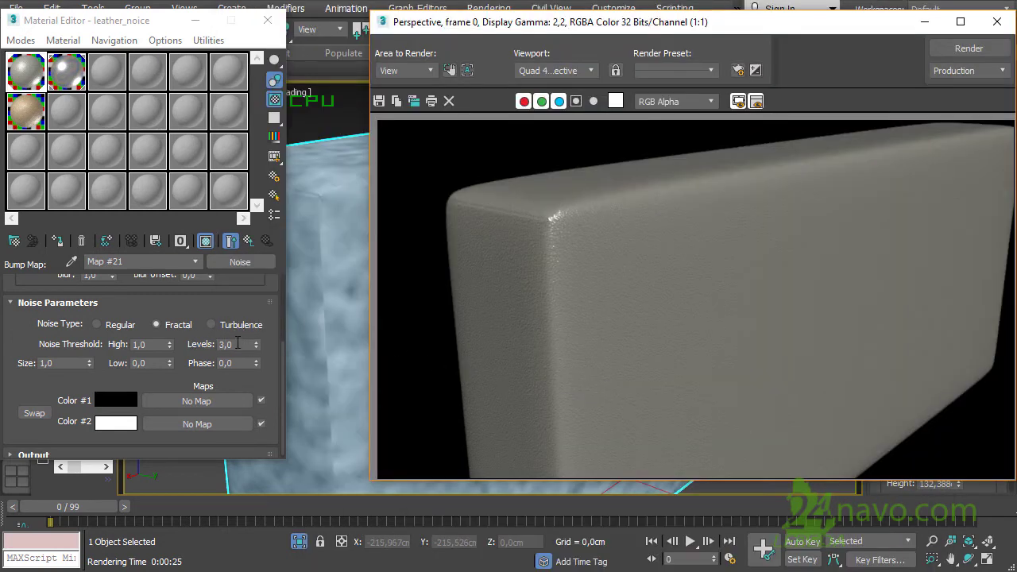
- Set the Fractal noise Levels to 2
double_click(237, 344)
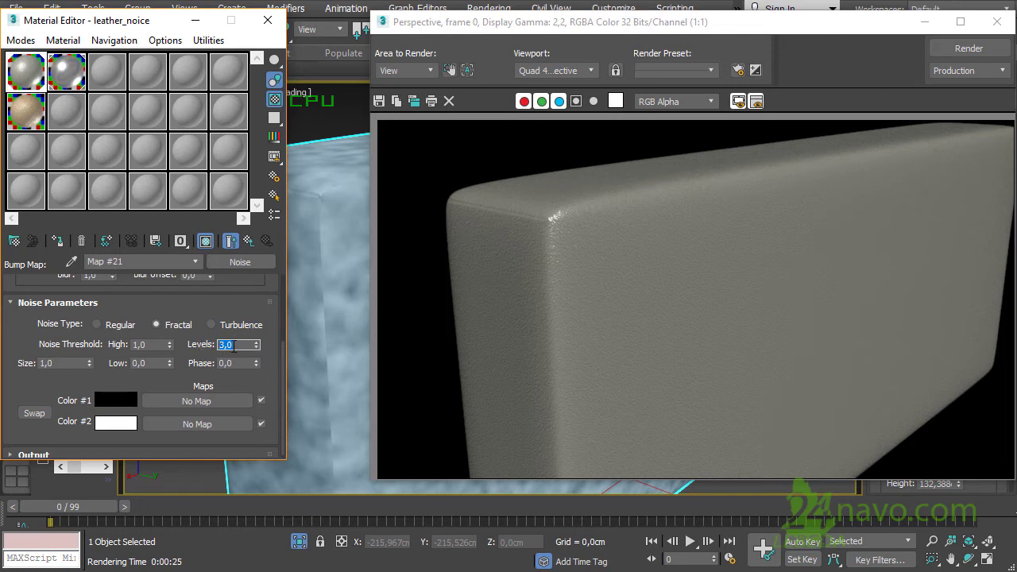
double_click(237, 345)
text(2)
key(Tab)
- Clone the rendered frame and render the Levels 2 Fractal bump beside it
click(413, 101)
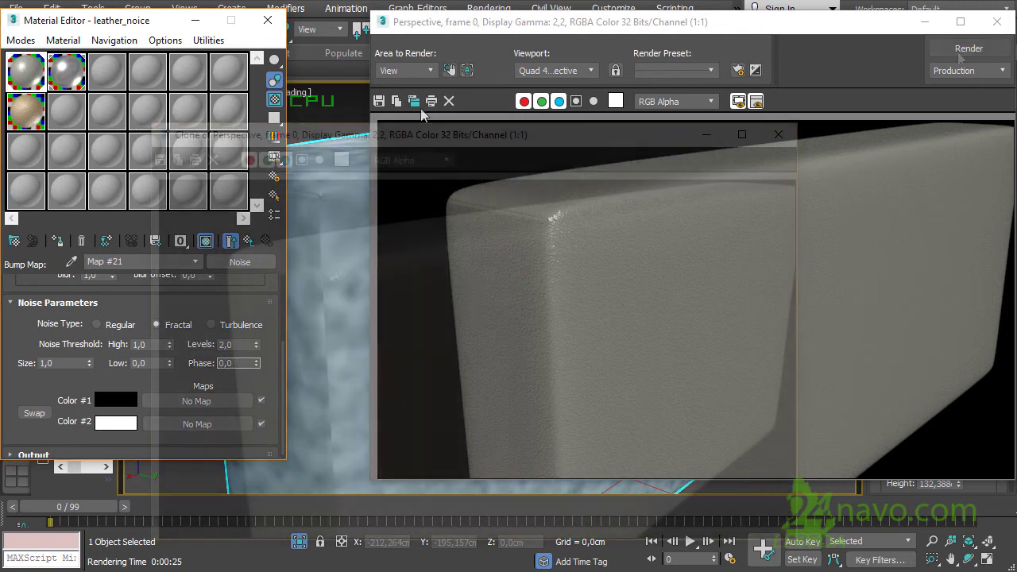
click(820, 160)
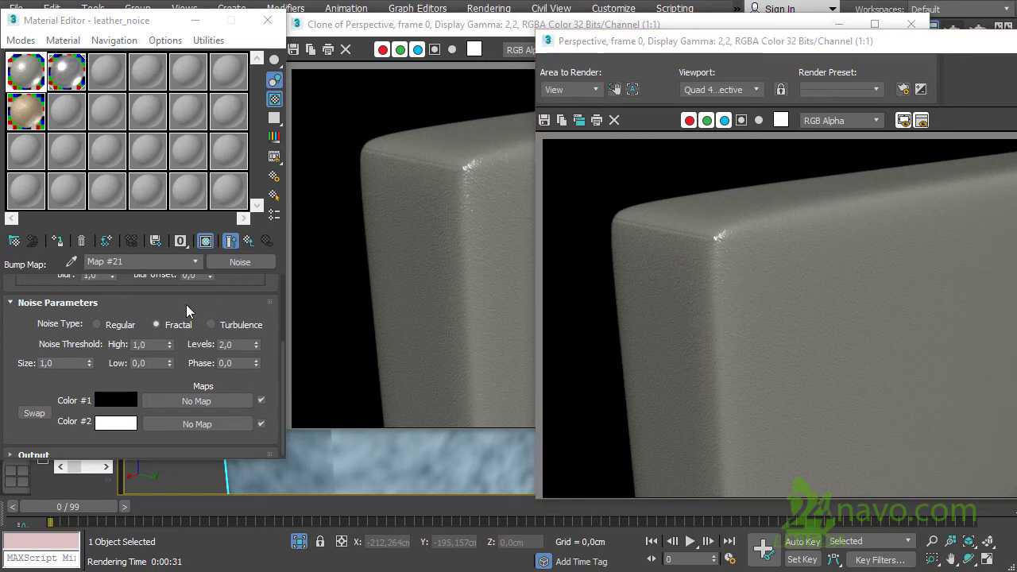
double_click(136, 344)
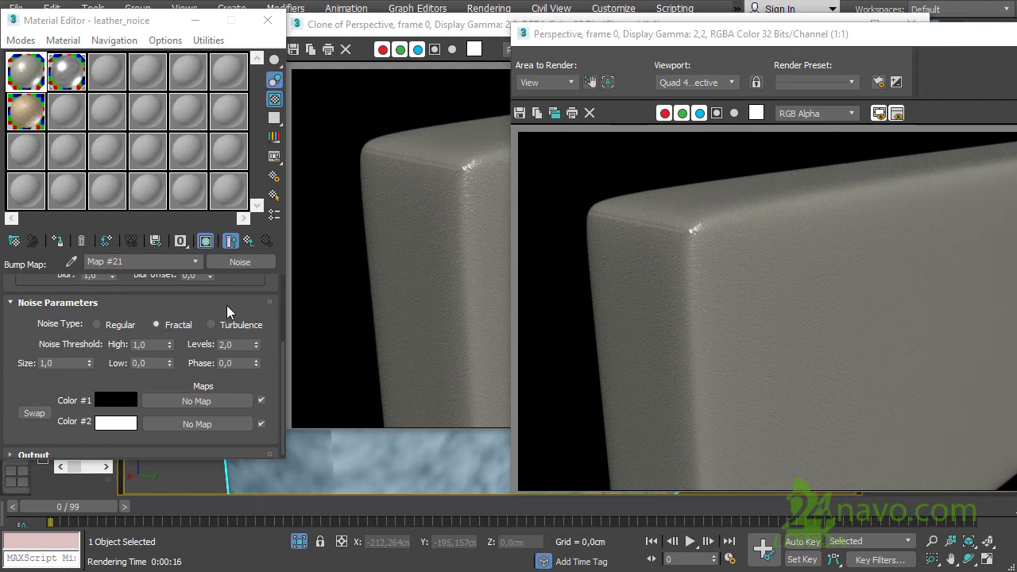
- Return to leather_noice, switch it to Advanced mode, and set Reflections amount to 0,7
click(250, 244)
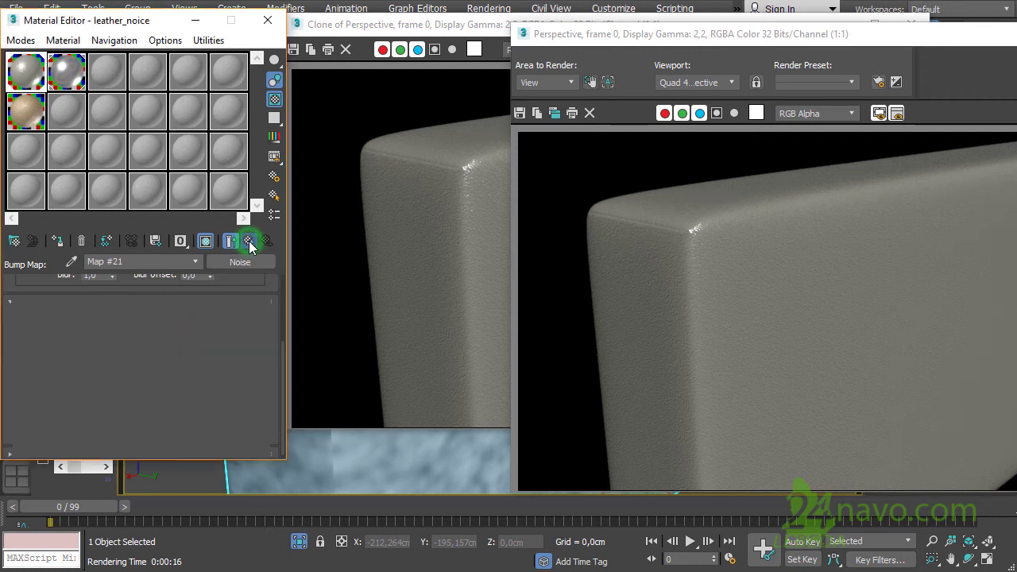
drag(151, 298, 149, 350)
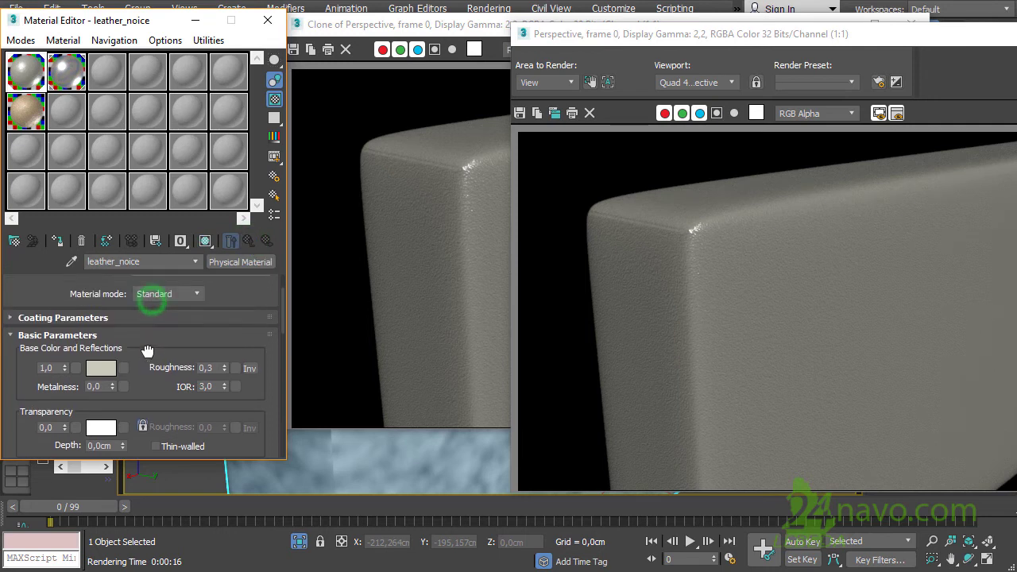
click(198, 287)
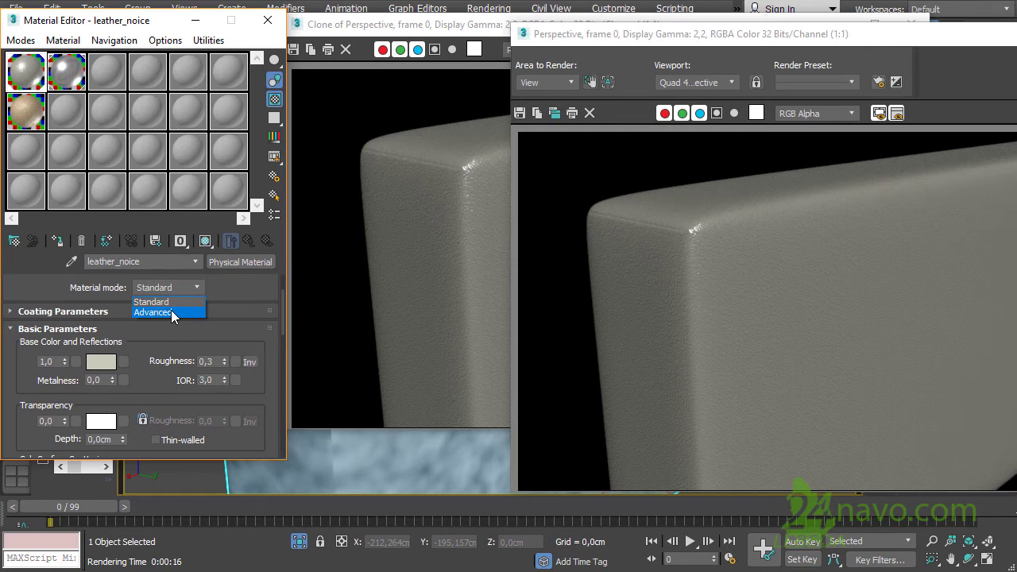
click(172, 311)
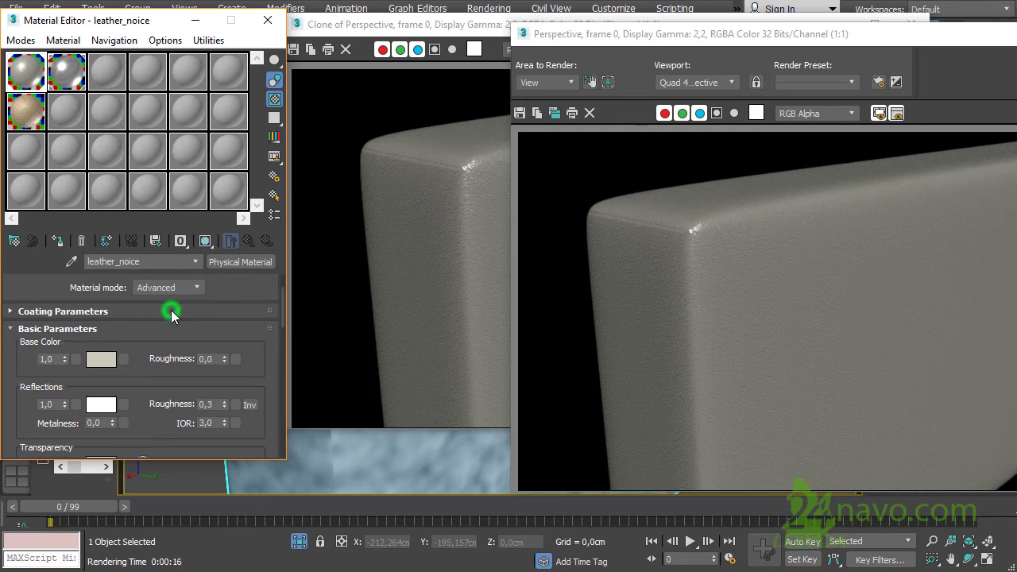
click(54, 403)
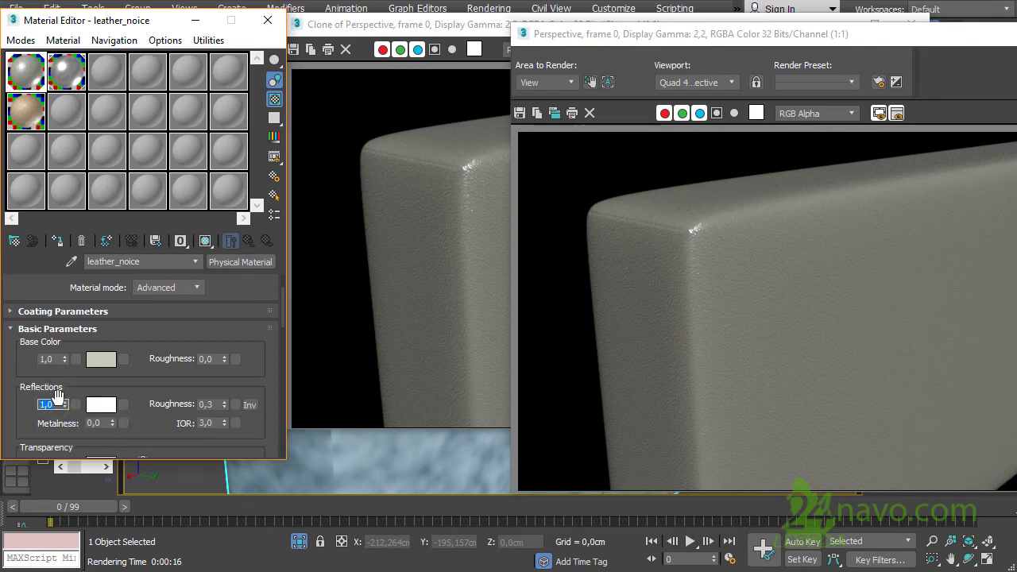
click(49, 405)
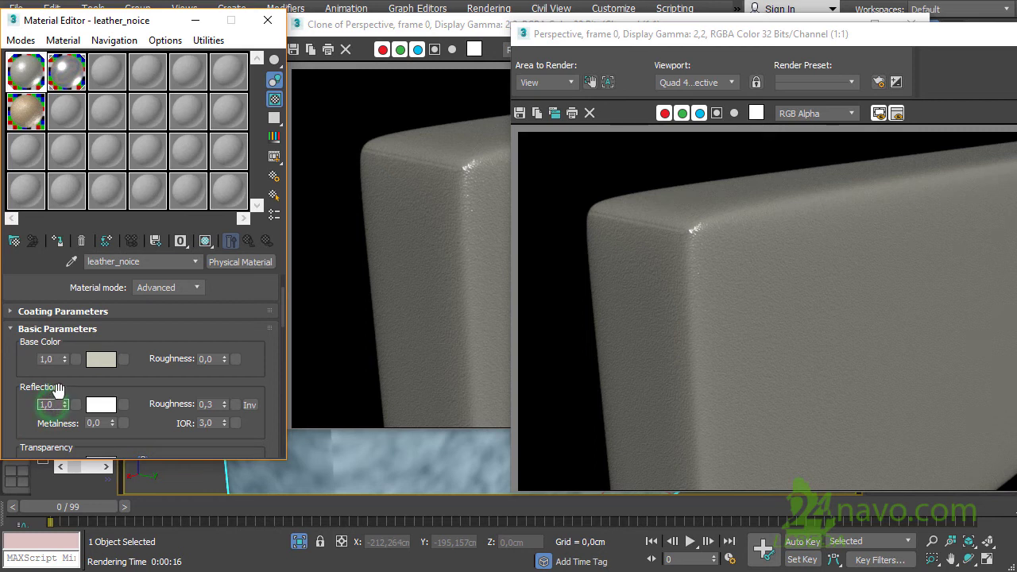
text(0,7)
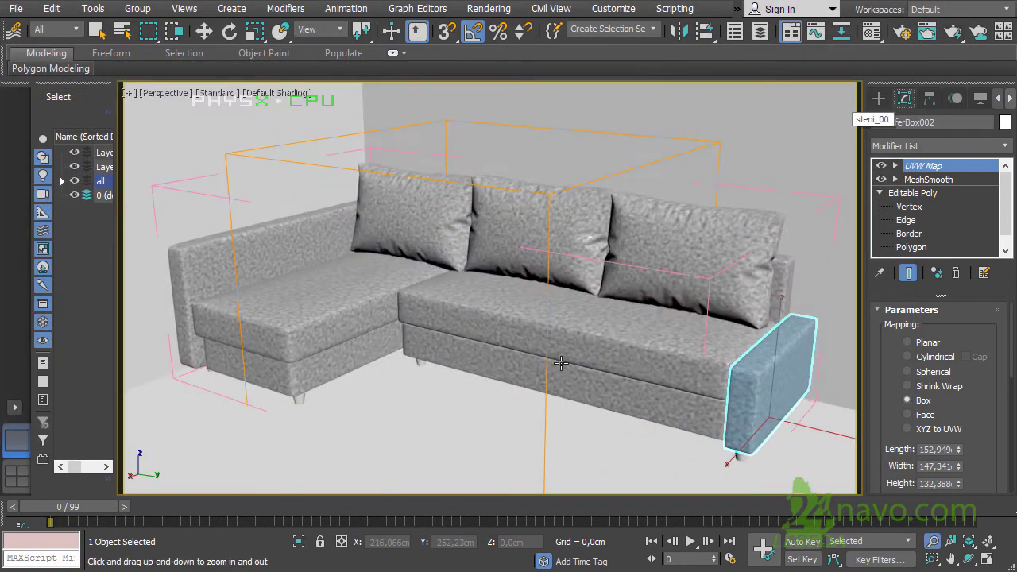
- Render the full sofa in the Perspective view with the pale noise-bumped leather material
click(954, 31)
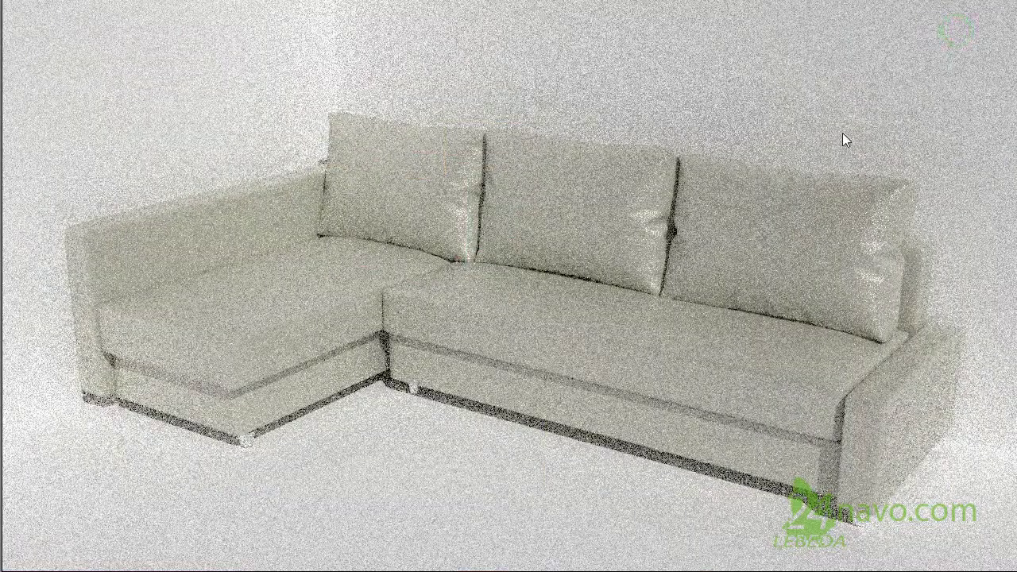